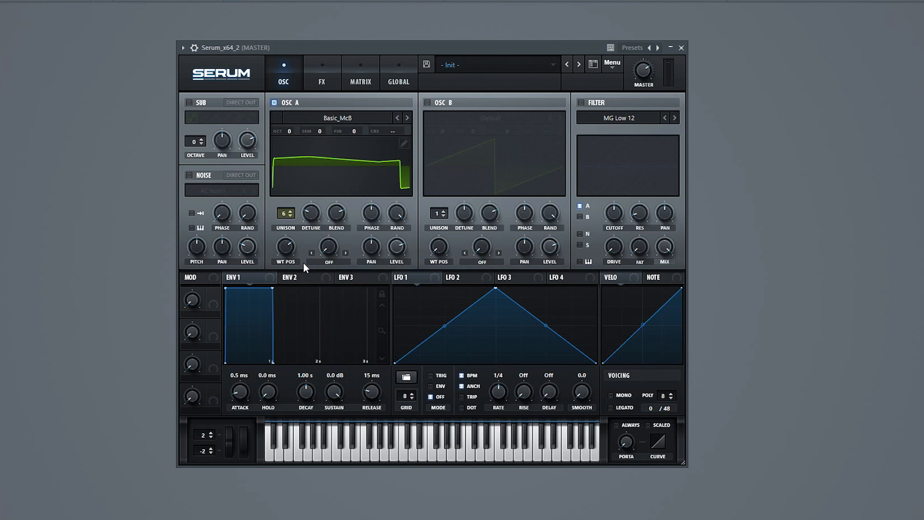
# Step: Enable oscillator B and load the MiniBass wavetable from the Analog category
pyautogui.click(427, 102)
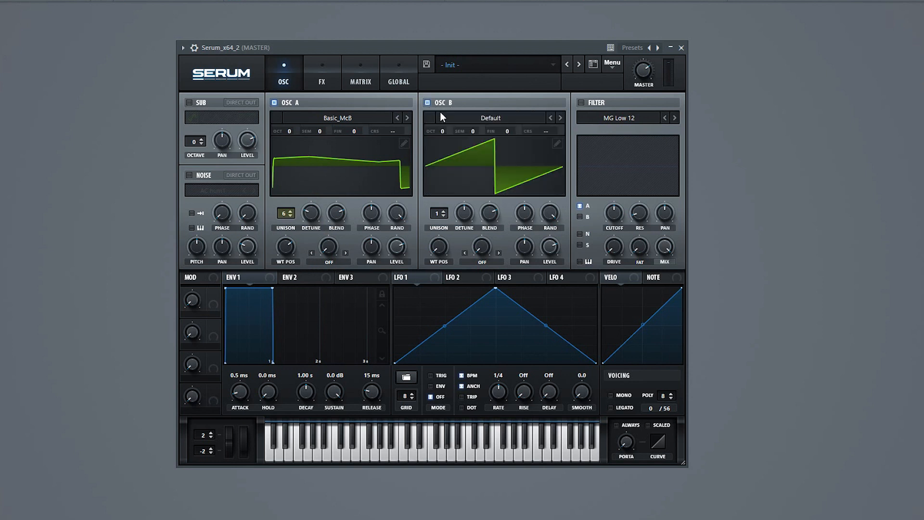
pyautogui.click(449, 117)
pyautogui.moveTo(451, 135)
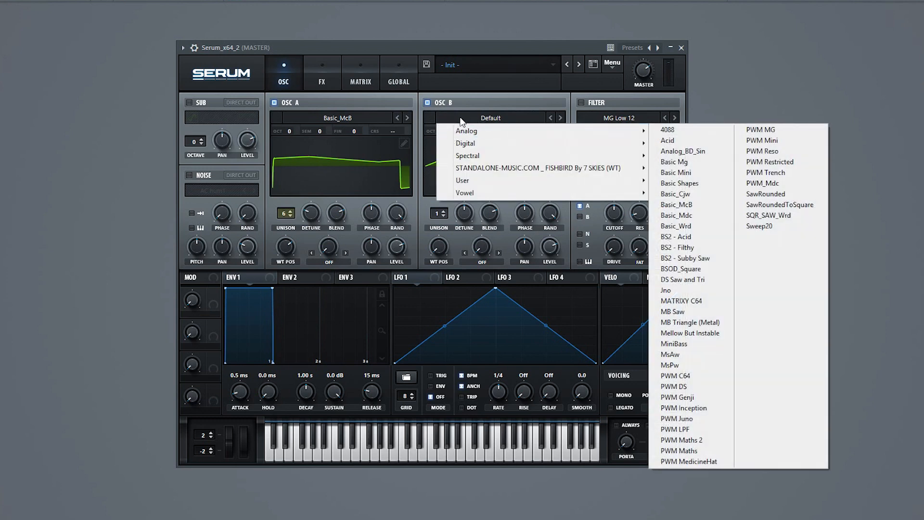
pyautogui.moveTo(560, 131)
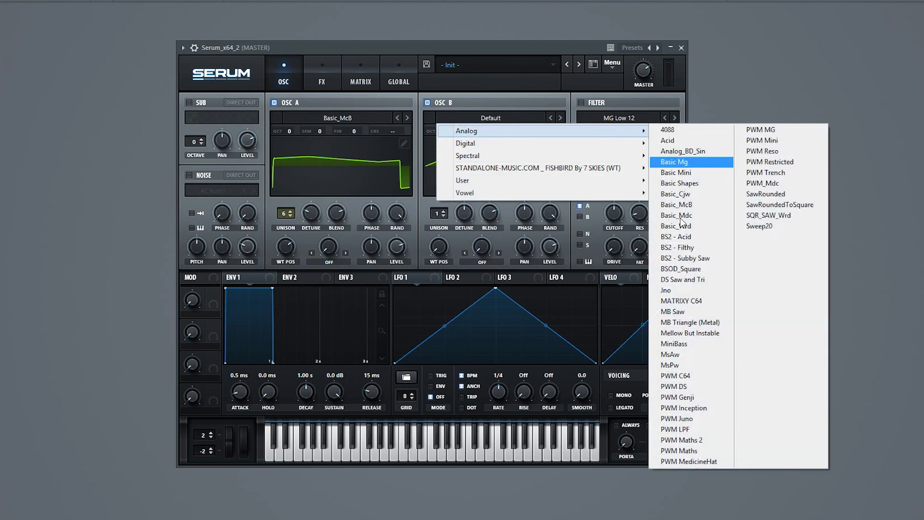
pyautogui.click(686, 348)
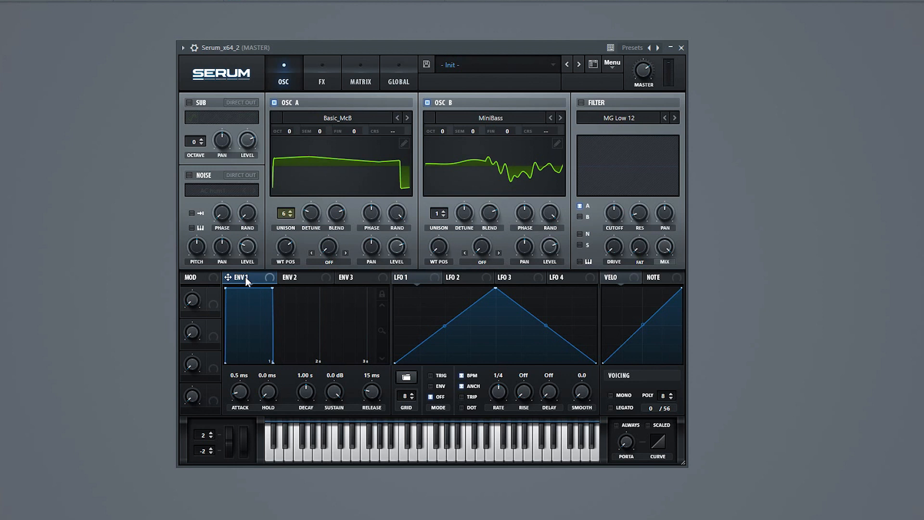
# Step: Shape envelope 1 with 8.6 ms attack, 125 ms decay, -32.5 dB sustain and 123 ms release
pyautogui.moveTo(272, 287); pyautogui.dragTo(217, 352)
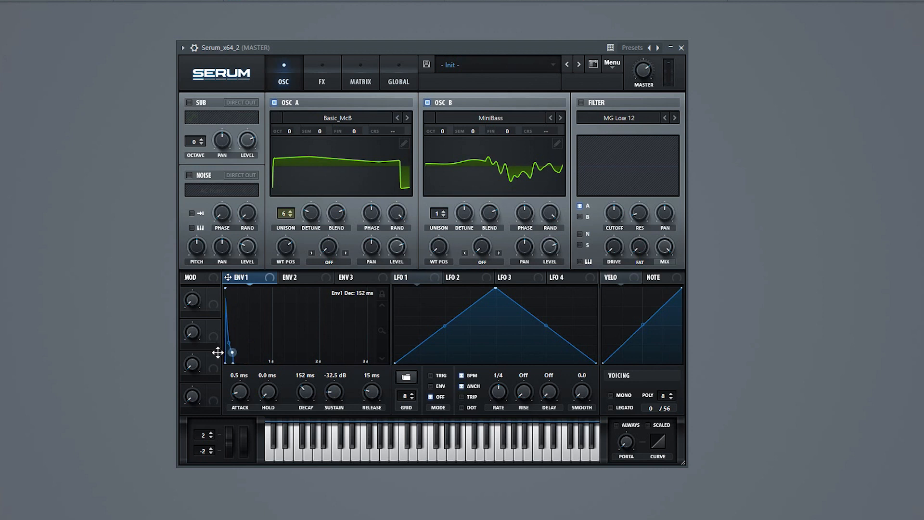
pyautogui.moveTo(234, 360); pyautogui.dragTo(250, 368)
pyautogui.moveTo(367, 389); pyautogui.dragTo(367, 390)
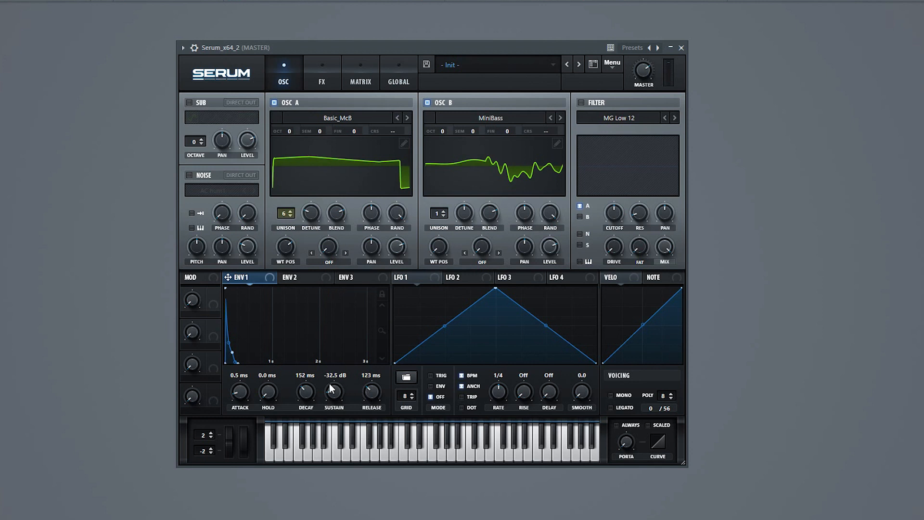
pyautogui.moveTo(304, 383); pyautogui.dragTo(304, 393)
pyautogui.moveTo(243, 386); pyautogui.dragTo(244, 377)
# Step: Enable an MG Low 24 filter on oscillators A and B, set its cutoff to about 2489 Hz and raise the drive
pyautogui.click(580, 102)
pyautogui.click(579, 217)
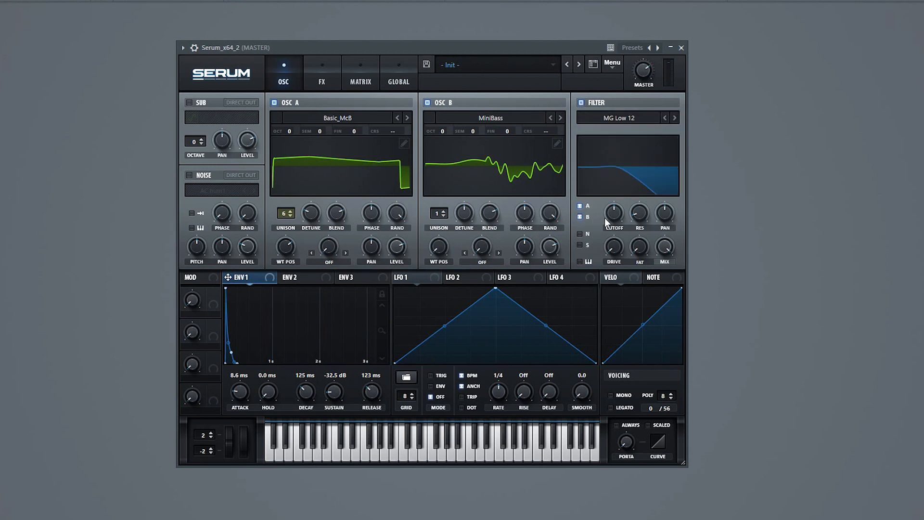
pyautogui.moveTo(613, 214); pyautogui.dragTo(618, 195)
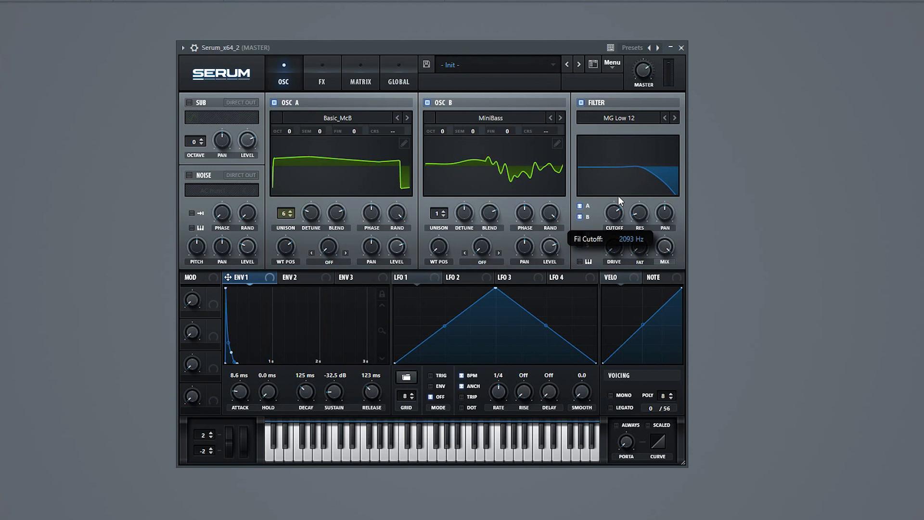
pyautogui.moveTo(617, 195); pyautogui.dragTo(612, 208)
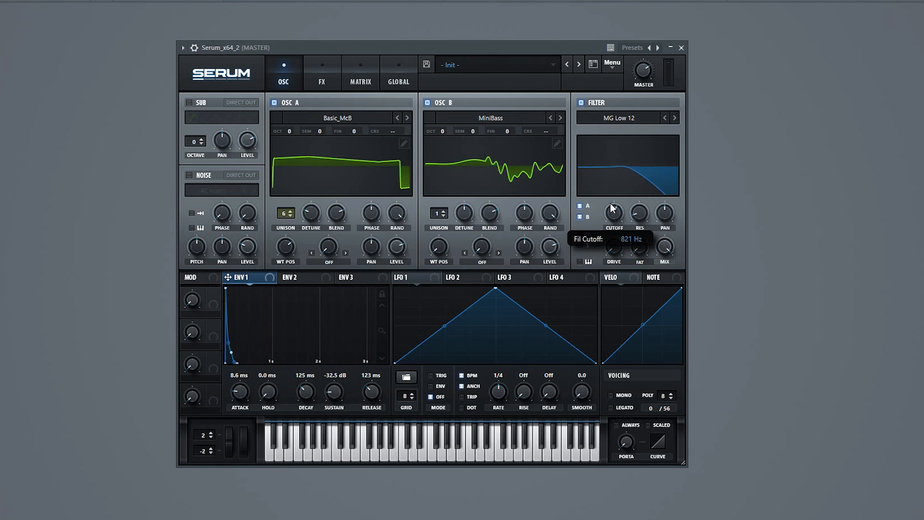
pyautogui.click(674, 118)
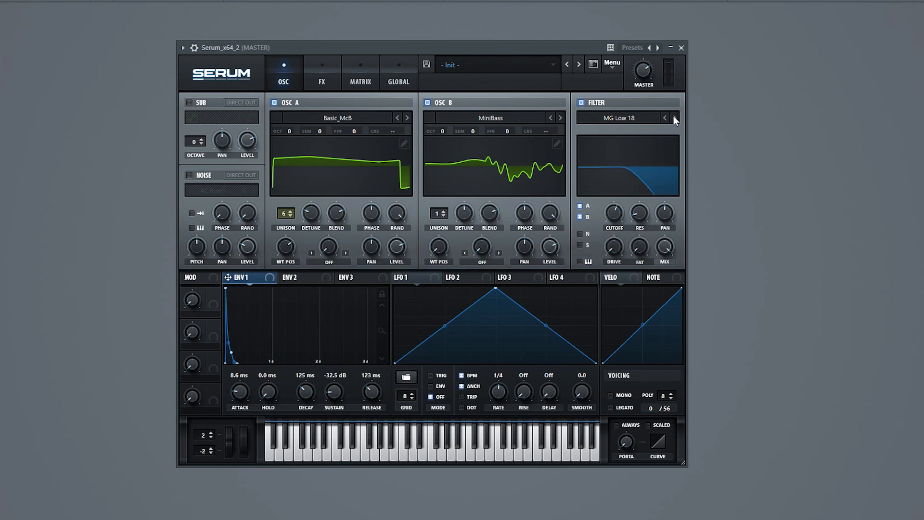
pyautogui.moveTo(612, 222); pyautogui.dragTo(616, 211)
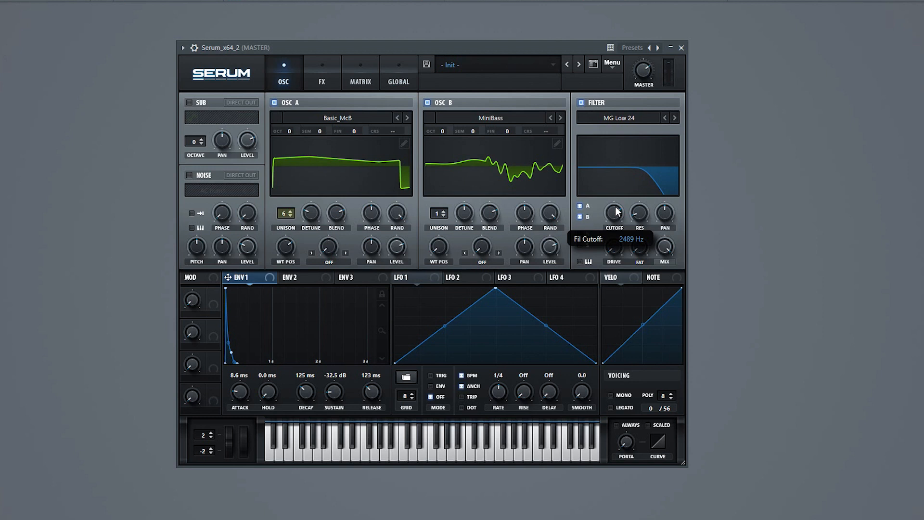
pyautogui.moveTo(615, 252); pyautogui.dragTo(616, 230)
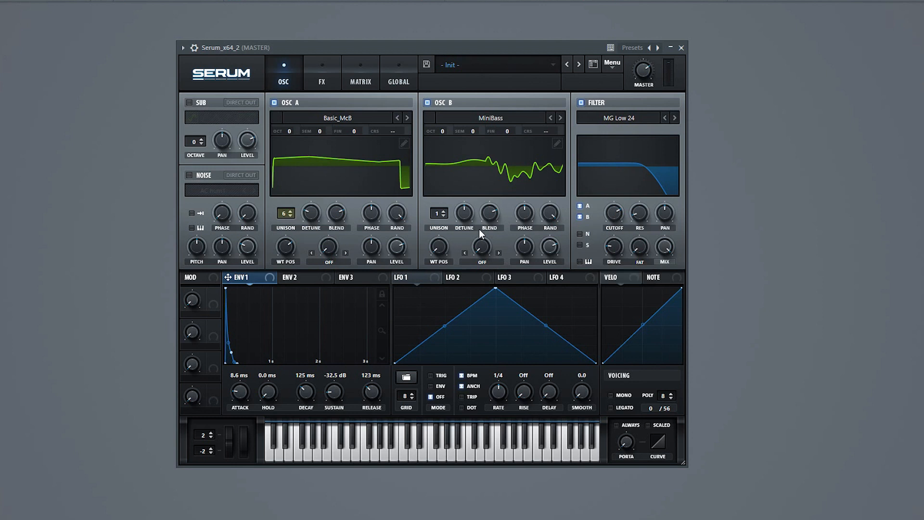
# Step: Enable the sub oscillator with its level at 0% and modulate that level with envelope 1
pyautogui.click(189, 105)
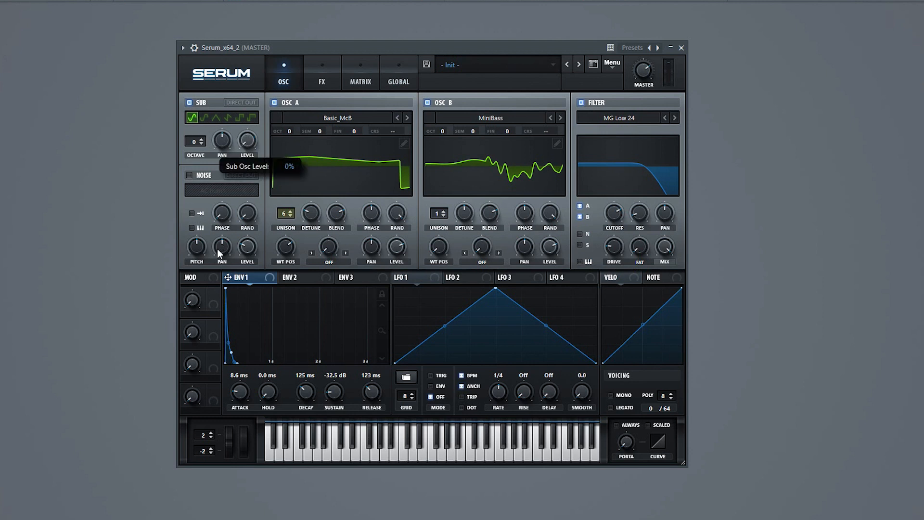
pyautogui.moveTo(246, 277); pyautogui.dragTo(232, 177)
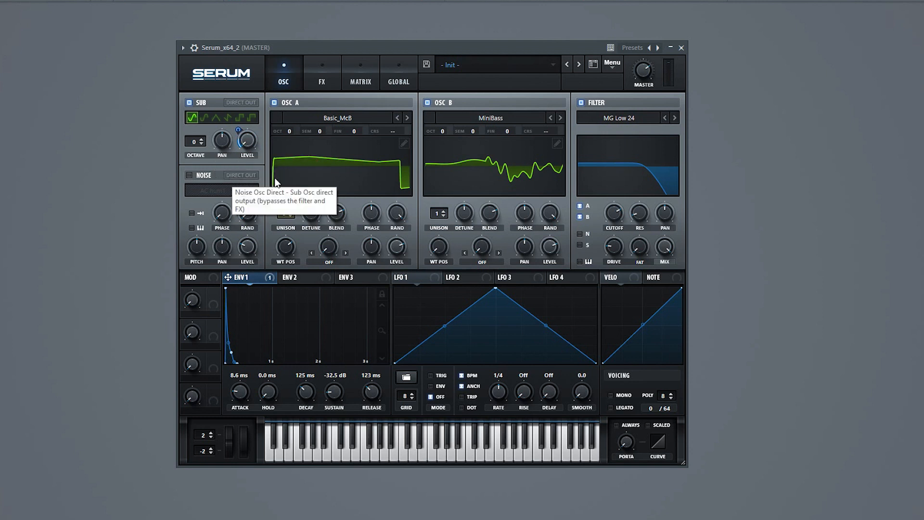
# Step: Enable the compressor effect and move it to the first slot of the effects chain
pyautogui.click(318, 83)
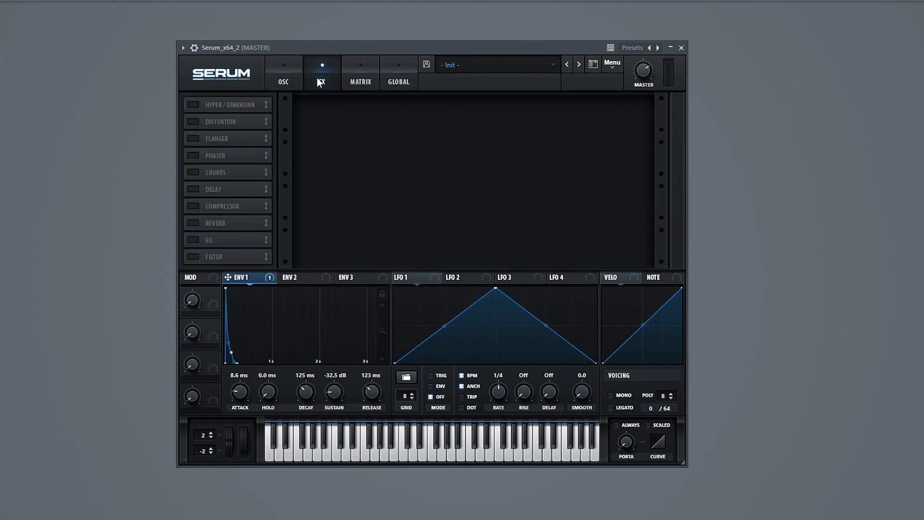
pyautogui.click(189, 208)
pyautogui.moveTo(231, 208); pyautogui.dragTo(242, 105)
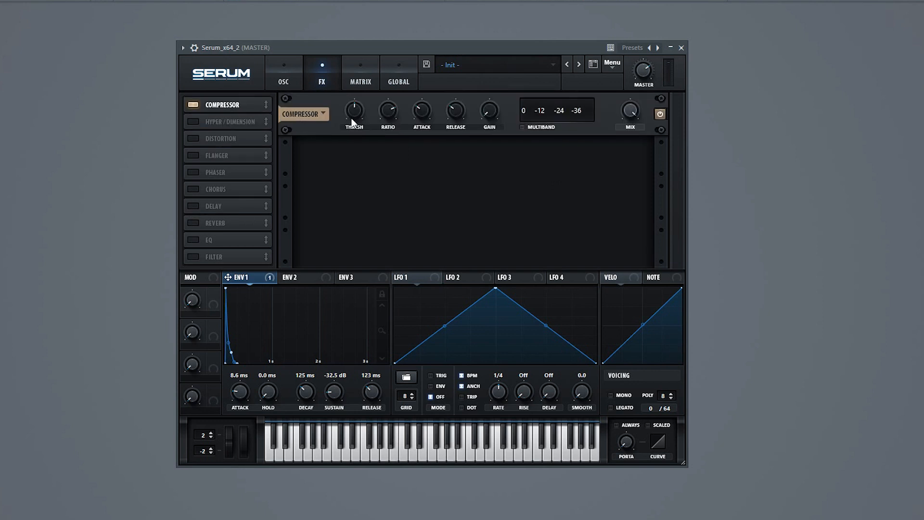
# Step: Set the compressor to multiband with about -29.7 dB threshold, reduced ratio and attack, 213.6 ms release and increased gain
pyautogui.moveTo(357, 113); pyautogui.dragTo(364, 99)
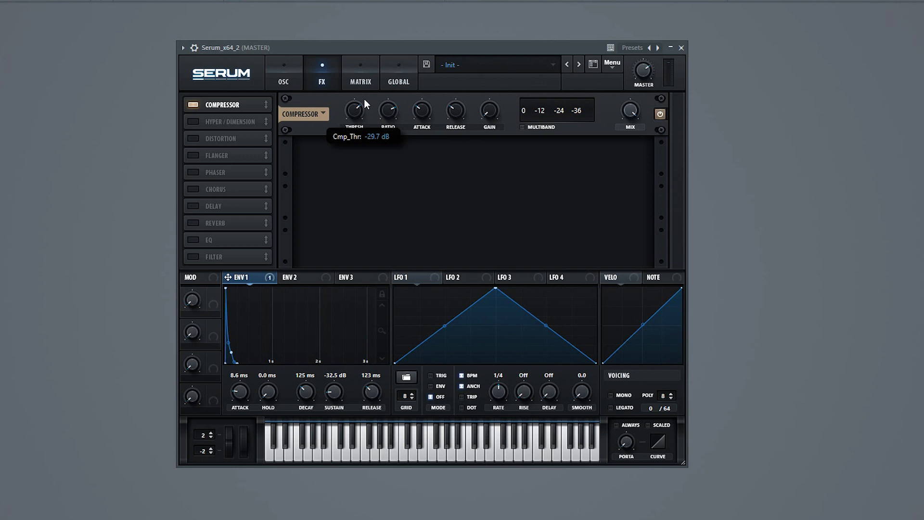
pyautogui.moveTo(391, 106); pyautogui.dragTo(390, 167)
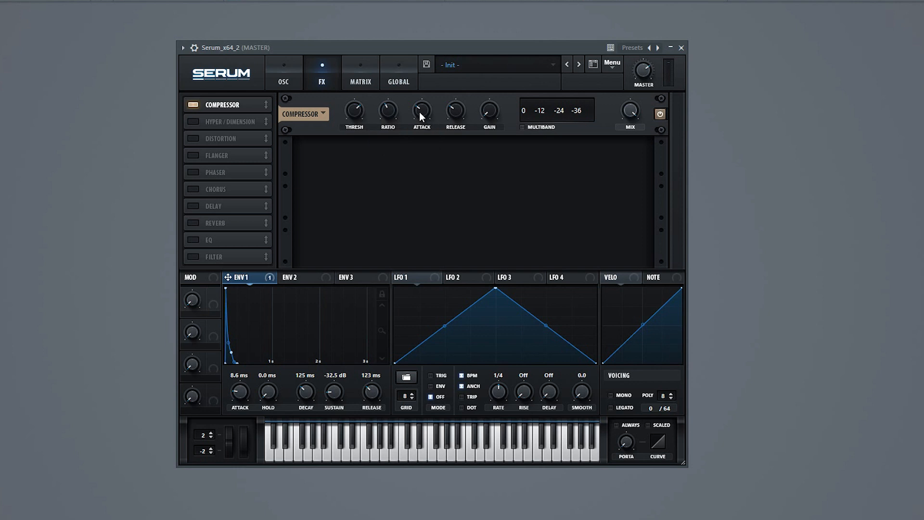
pyautogui.moveTo(420, 114); pyautogui.dragTo(394, 219)
pyautogui.moveTo(457, 109); pyautogui.dragTo(457, 88)
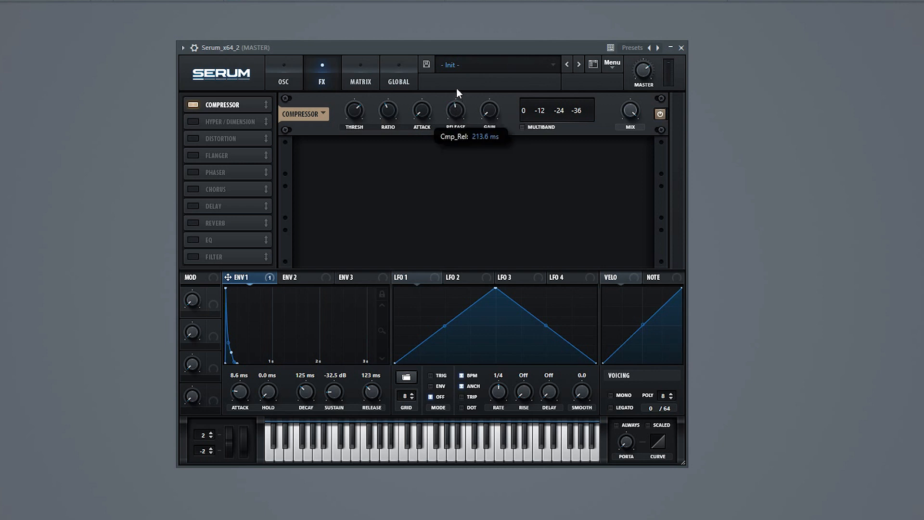
pyautogui.moveTo(500, 110); pyautogui.dragTo(517, 53)
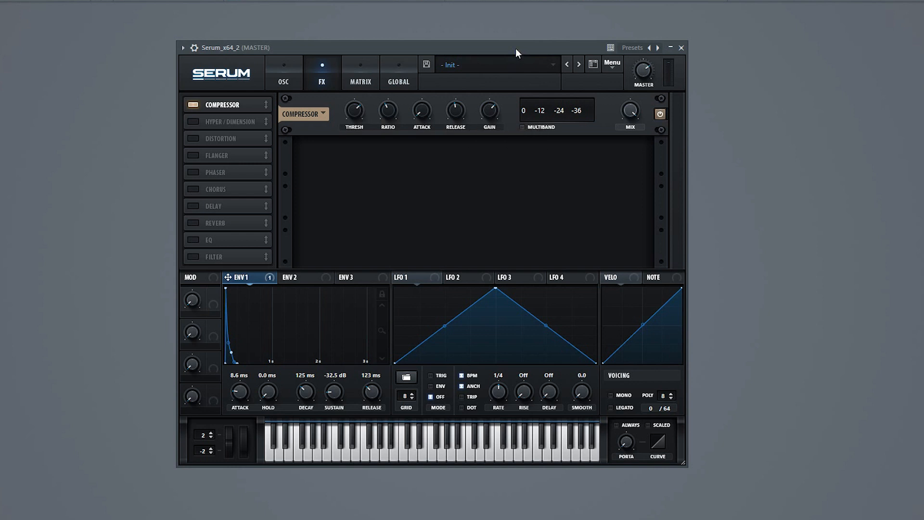
pyautogui.click(522, 127)
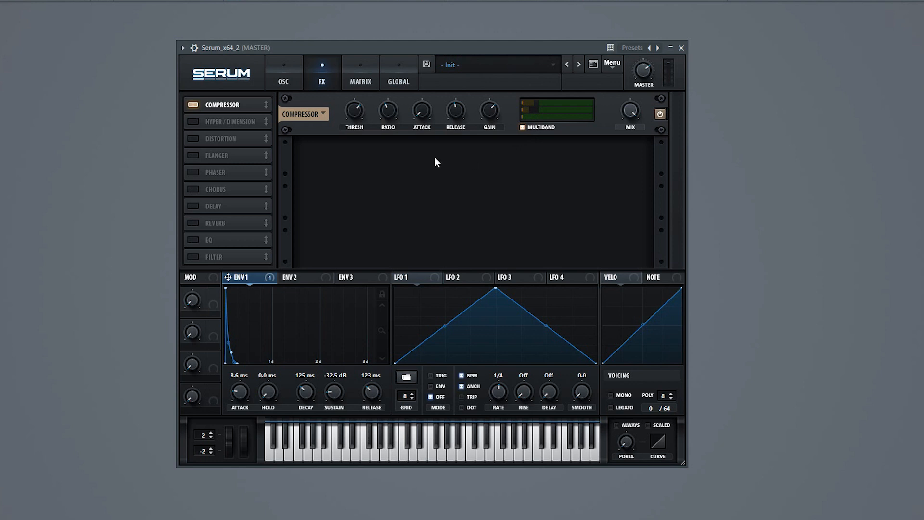
# Step: Enable the delay, place it directly after the compressor and set it to ping-pong mode
pyautogui.click(198, 206)
pyautogui.moveTo(217, 206); pyautogui.dragTo(221, 121)
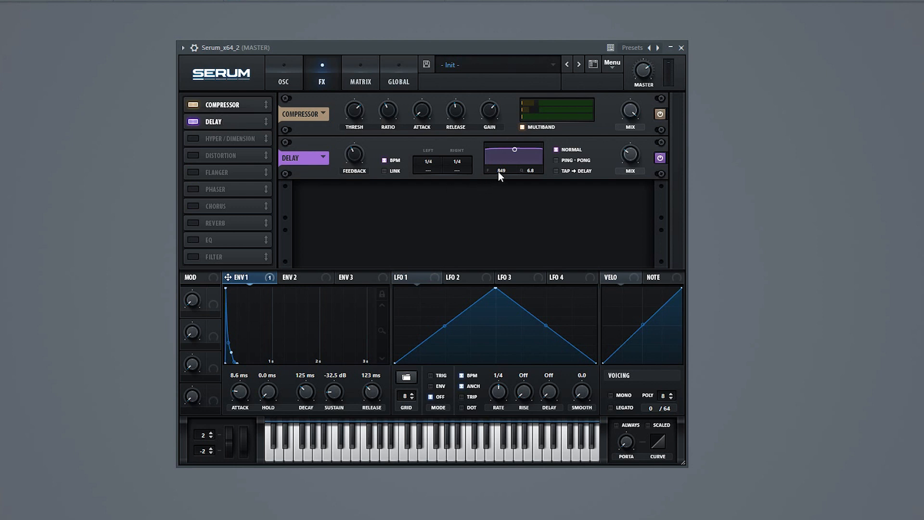
pyautogui.click(556, 161)
pyautogui.moveTo(632, 155)
# Step: Enable the reverb and place it directly after the delay in the effects chain
pyautogui.click(193, 223)
pyautogui.moveTo(225, 222); pyautogui.dragTo(226, 133)
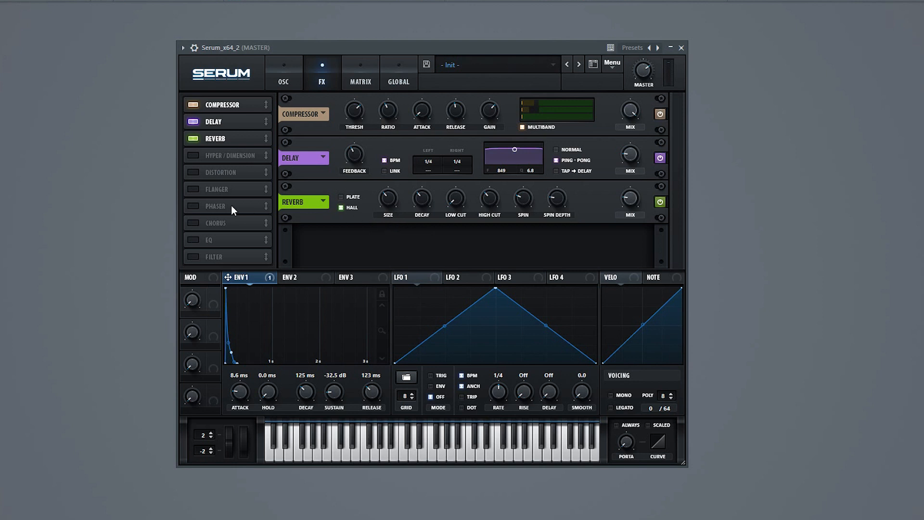
# Step: Enable the distortion, place it after the reverb and set its type to Diode 2
pyautogui.click(193, 173)
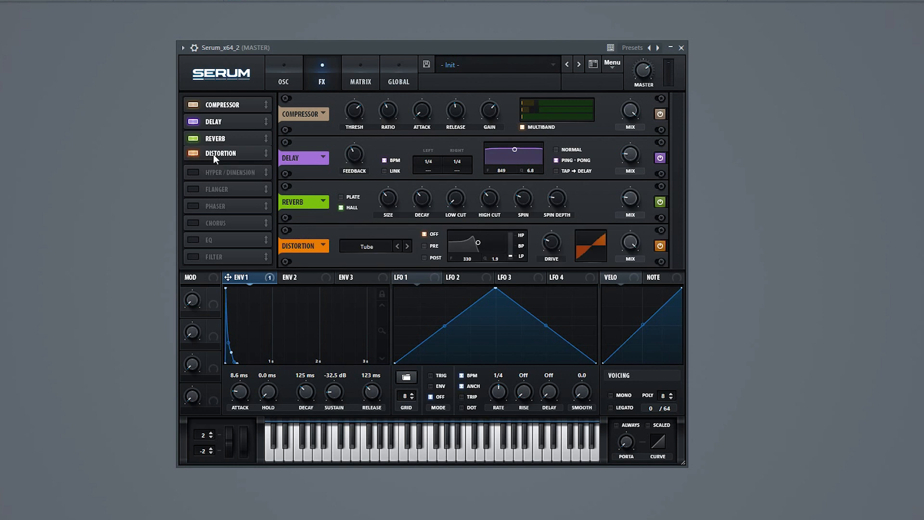
pyautogui.click(368, 246)
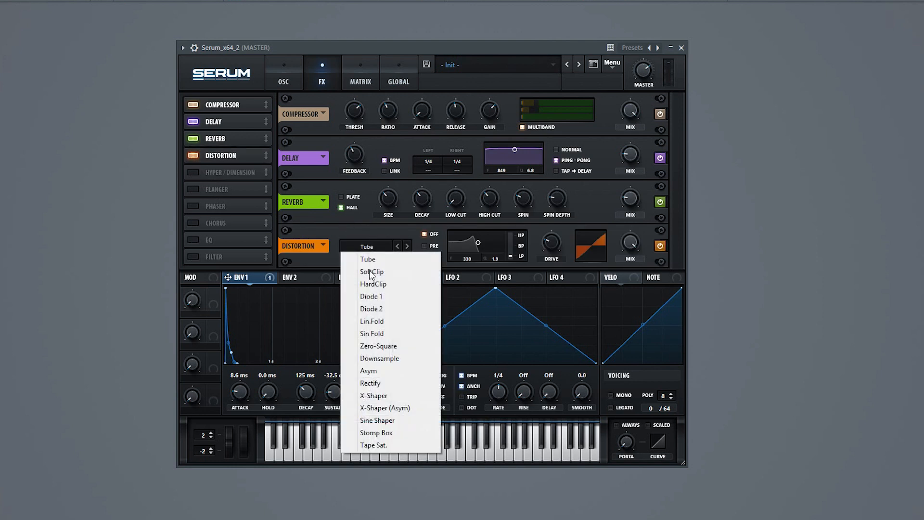
pyautogui.click(372, 309)
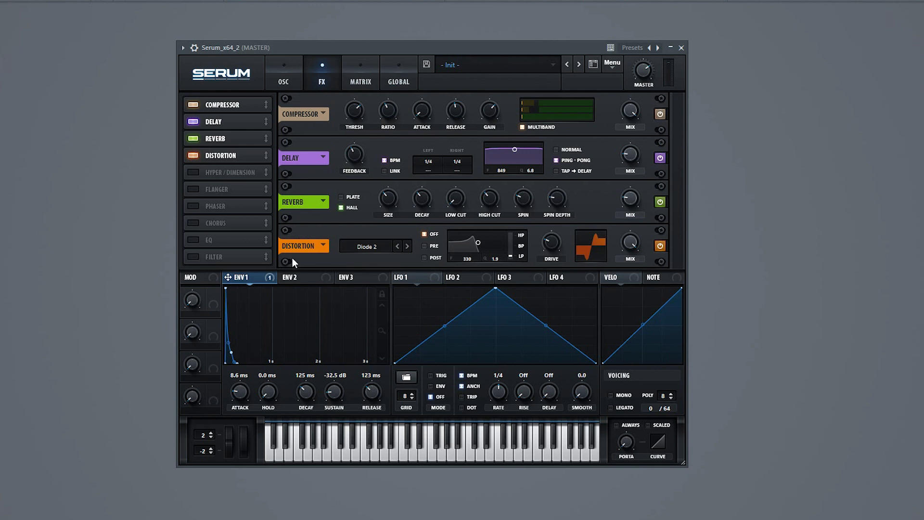
# Step: Enable the EQ after the distortion, set its low band type to LPF and adjust that band's Q
pyautogui.click(191, 244)
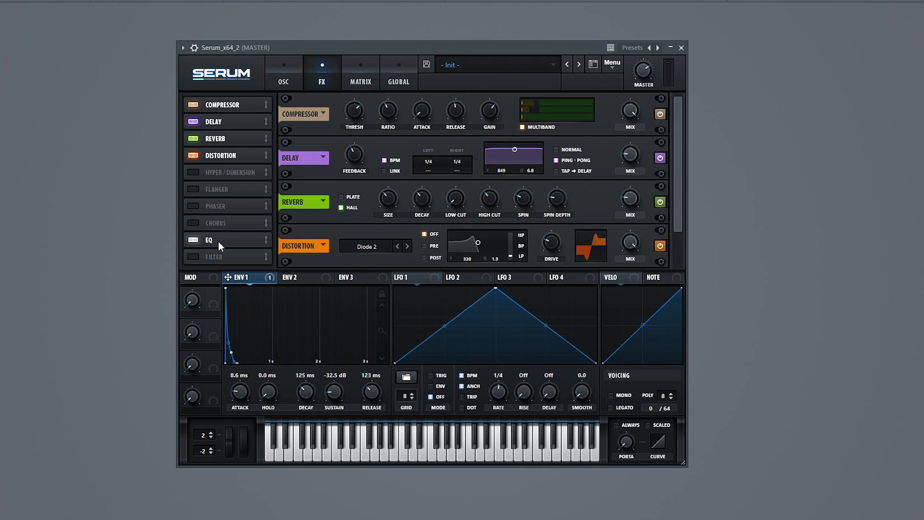
pyautogui.click(439, 256)
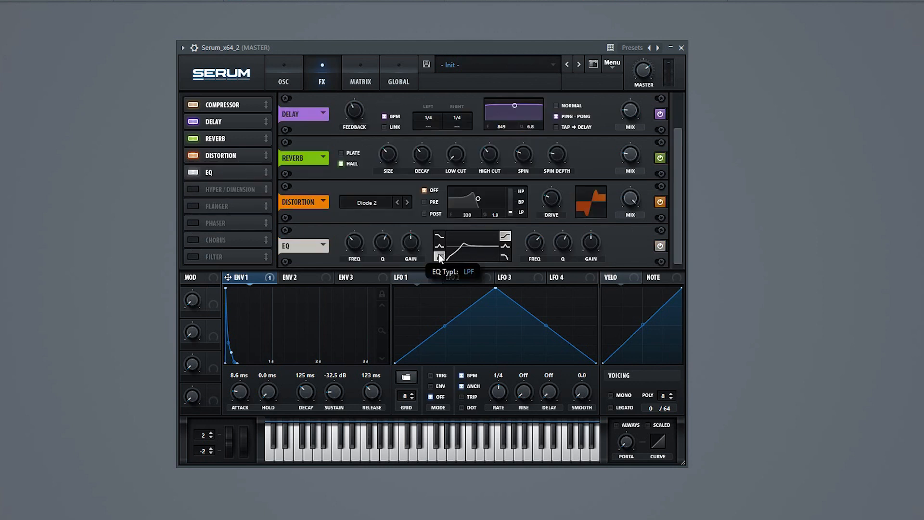
pyautogui.moveTo(383, 243); pyautogui.dragTo(356, 232)
pyautogui.rightClick(411, 241)
pyautogui.click(436, 298)
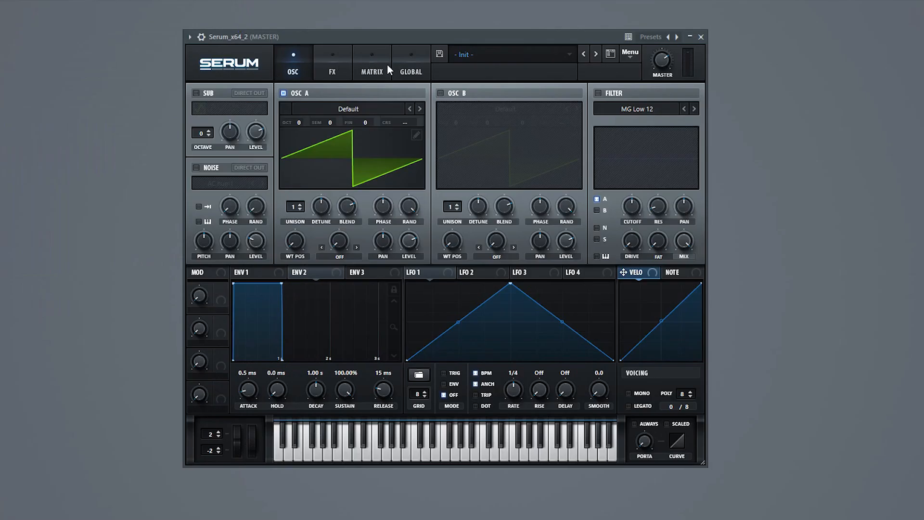
# Step: Check the global preference for double-clicking to enter values on controls, and return to the oscillator view
pyautogui.click(412, 71)
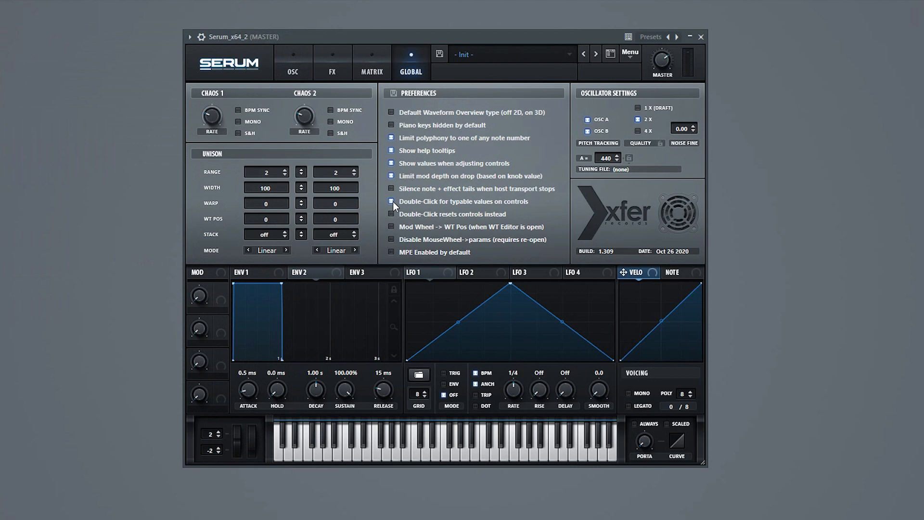
pyautogui.click(290, 69)
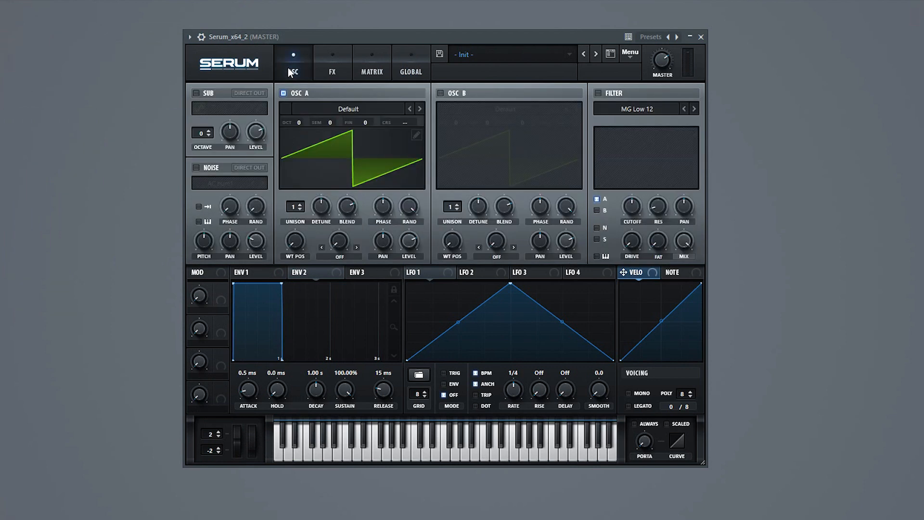
# Step: Load the Basic Shapes wavetable in oscillator A, move its wavetable position to a pulse wave and set the octave to -2
pyautogui.click(308, 112)
pyautogui.moveTo(311, 121)
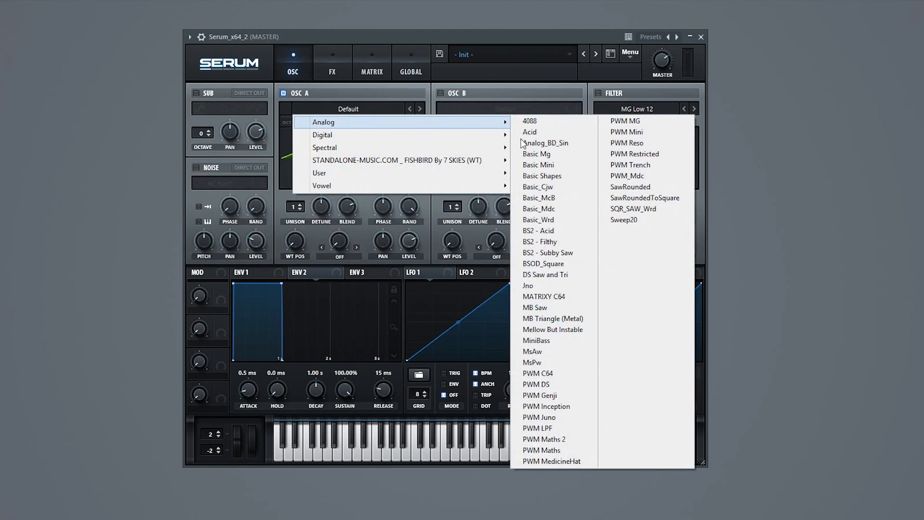
pyautogui.click(541, 177)
pyautogui.moveTo(291, 241); pyautogui.dragTo(337, 204)
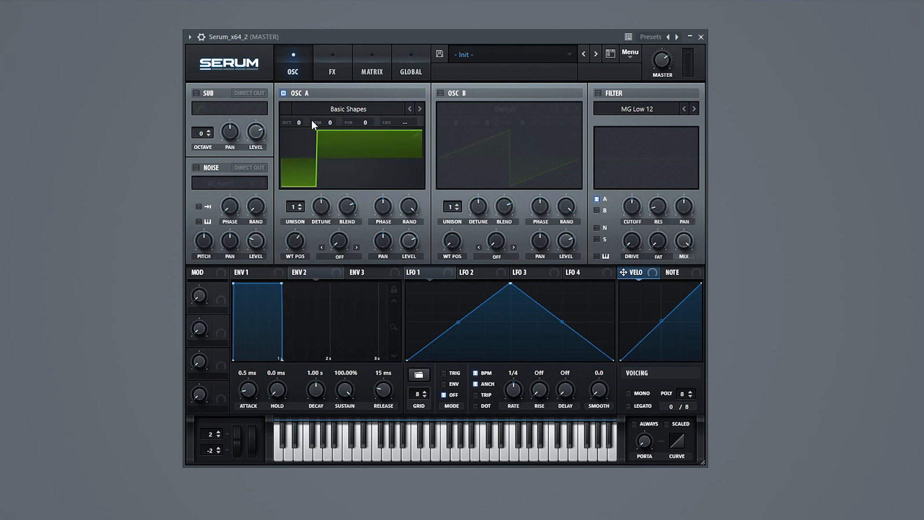
pyautogui.moveTo(299, 123); pyautogui.dragTo(301, 133)
# Step: Enable oscillator B, lower its octave to -2 and set its unison to 7 voices
pyautogui.click(439, 93)
pyautogui.moveTo(452, 120); pyautogui.dragTo(455, 139)
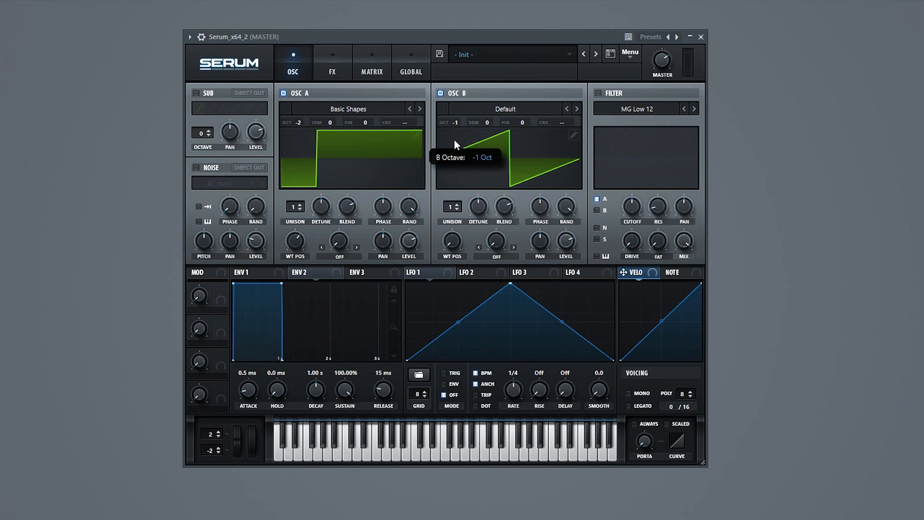
pyautogui.moveTo(451, 207); pyautogui.dragTo(457, 154)
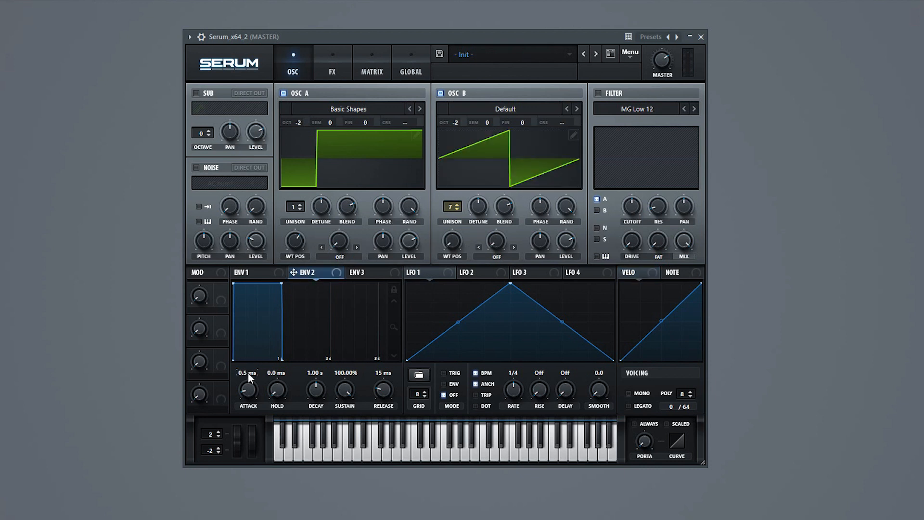
# Step: Shape Env 2 with an 88 ms attack, a 32 s decay and 0% sustain
pyautogui.write('88ms')
pyautogui.press('Return')
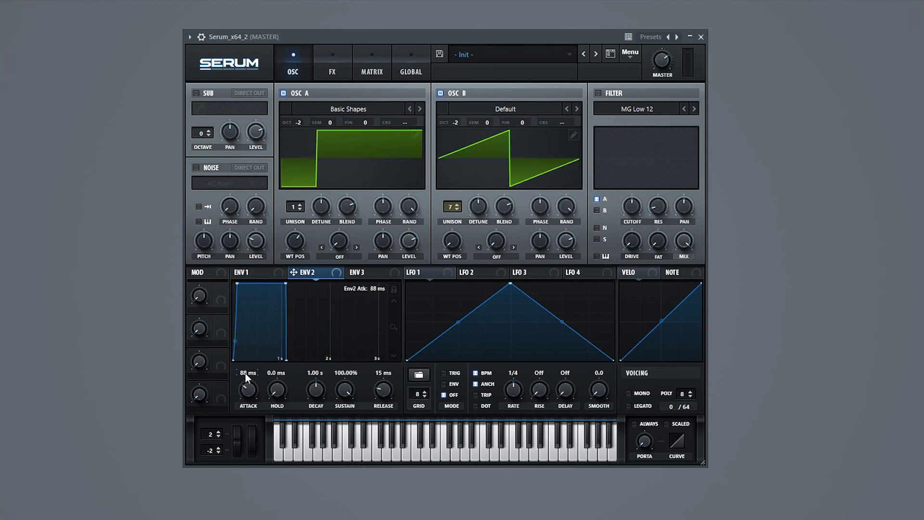
pyautogui.moveTo(339, 390); pyautogui.dragTo(320, 489)
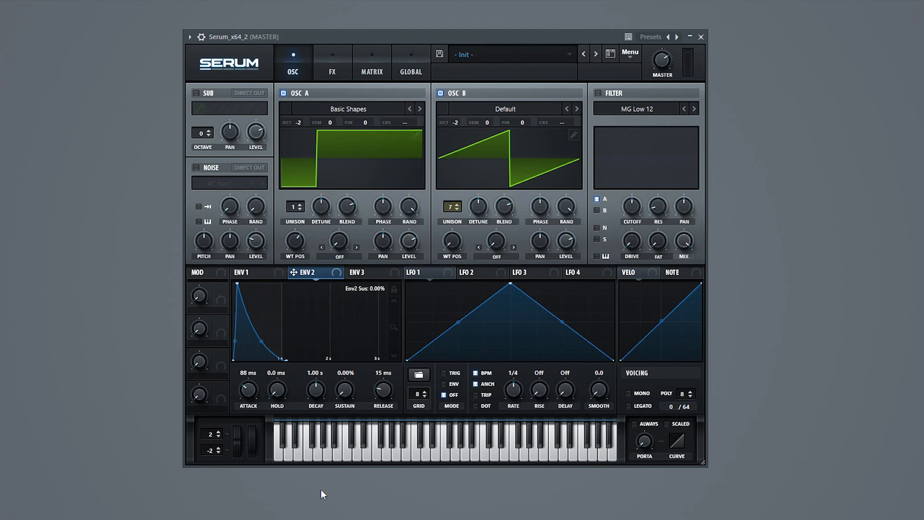
pyautogui.doubleClick(317, 375)
pyautogui.write('32')
pyautogui.press('Return')
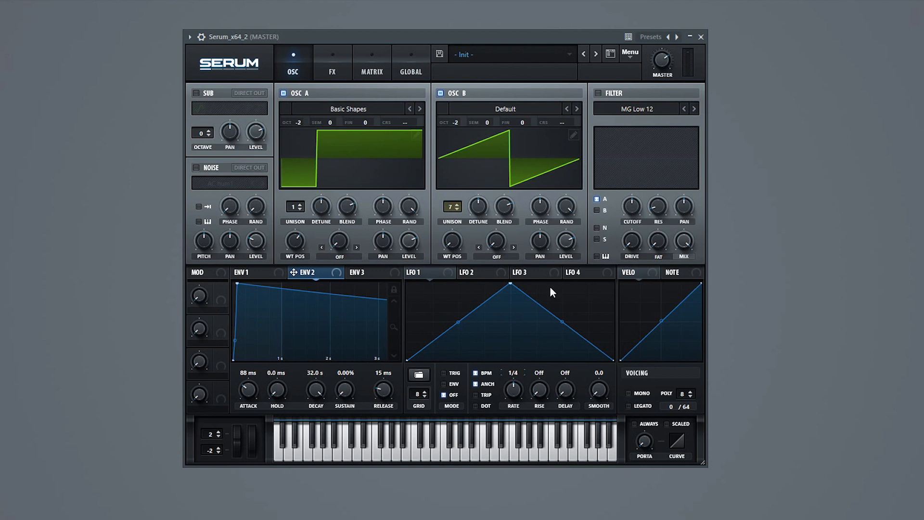
# Step: Enable the filter for oscillators A and B, lower its cutoff and modulate the cutoff with Env 2
pyautogui.click(597, 93)
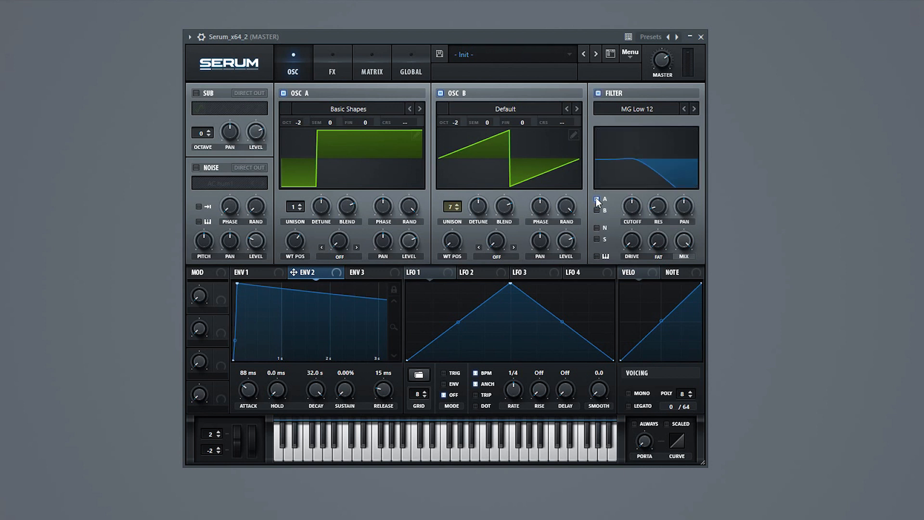
pyautogui.moveTo(627, 206); pyautogui.dragTo(616, 285)
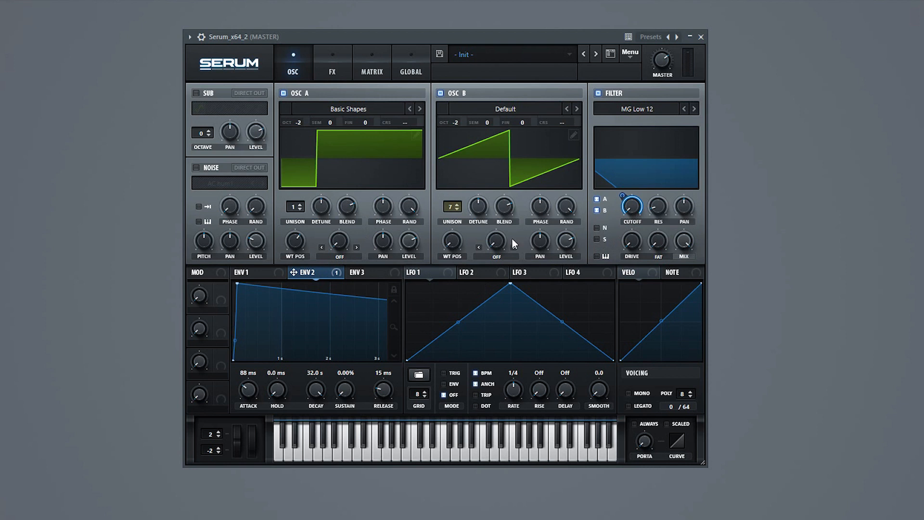
# Step: Enable the noise oscillator and load the Analog noise ARP pink
pyautogui.click(198, 169)
pyautogui.click(201, 181)
pyautogui.moveTo(238, 194)
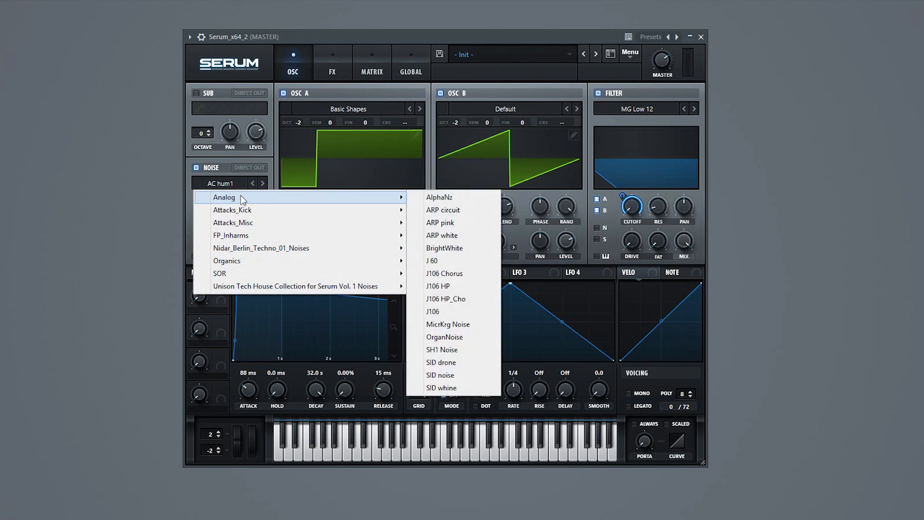
pyautogui.click(458, 226)
# Step: Set Env 3 to a 76 ms attack, a 276 ms decay and 15.44% sustain
pyautogui.click(380, 272)
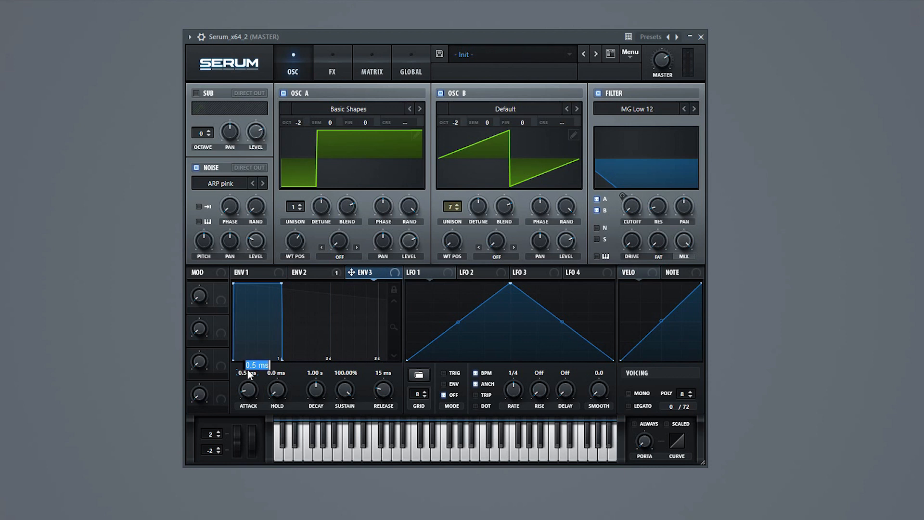
pyautogui.write('76')
pyautogui.press('Return')
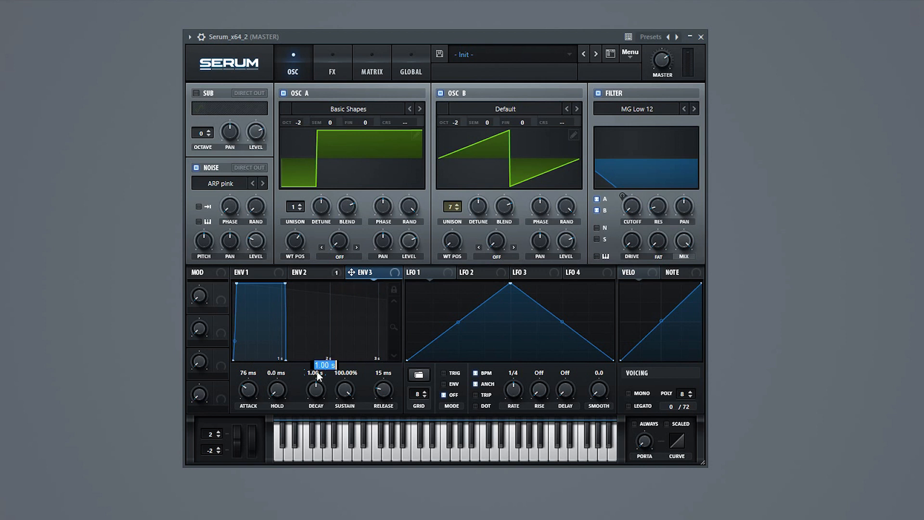
pyautogui.write('276')
pyautogui.press('Return')
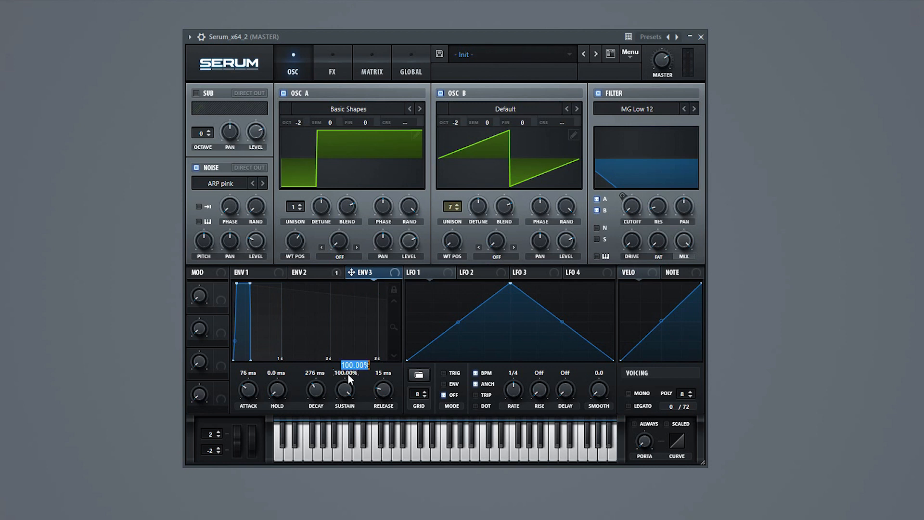
pyautogui.write('15.44')
pyautogui.press('Return')
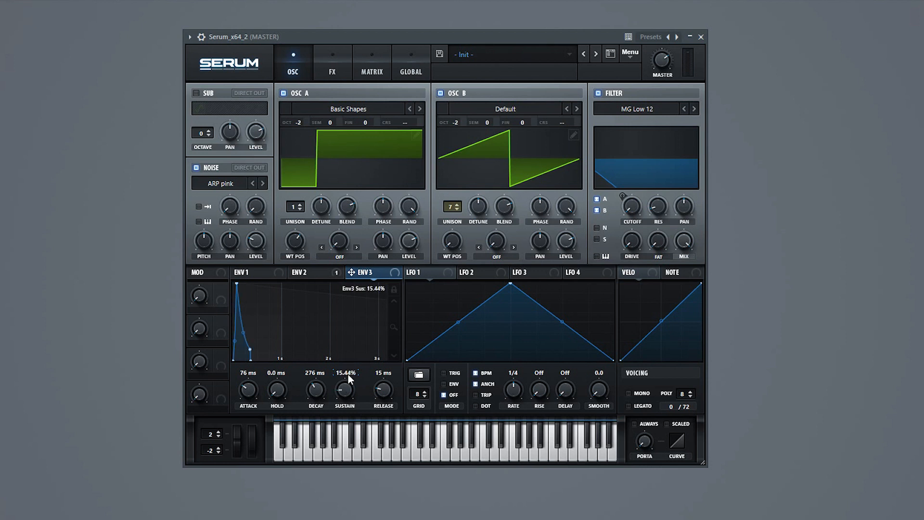
# Step: Set Env 3's release to 1.7 s and assign Env 3 to the noise oscillator's level
pyautogui.doubleClick(386, 373)
pyautogui.write('1.17')
pyautogui.press('Return')
pyautogui.write('1.7')
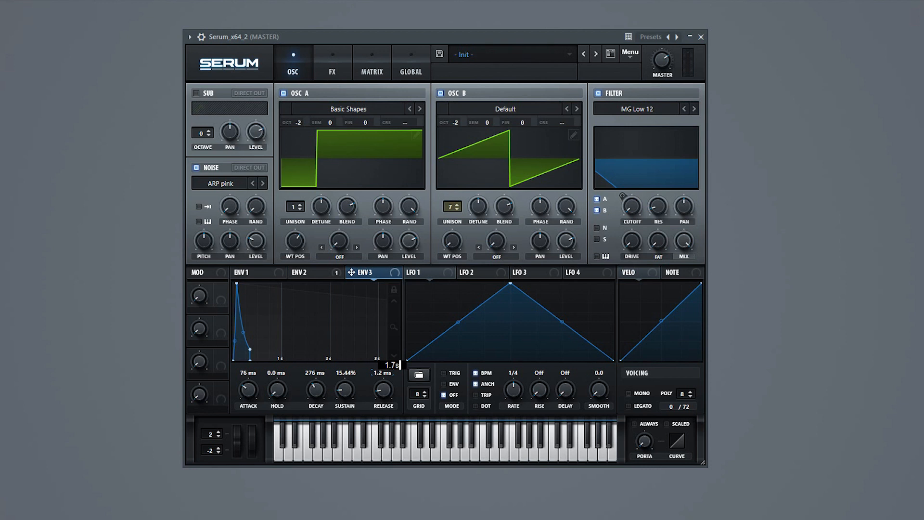
pyautogui.press('Return')
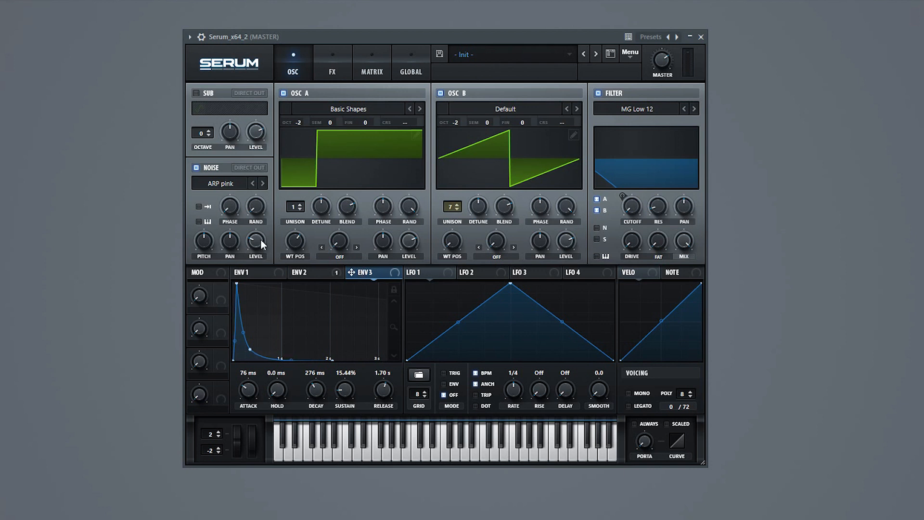
pyautogui.moveTo(351, 272); pyautogui.dragTo(234, 268)
# Step: Enable the sub oscillator at octave -2, lower its level and route it through the filter
pyautogui.click(195, 93)
pyautogui.moveTo(201, 133); pyautogui.dragTo(198, 150)
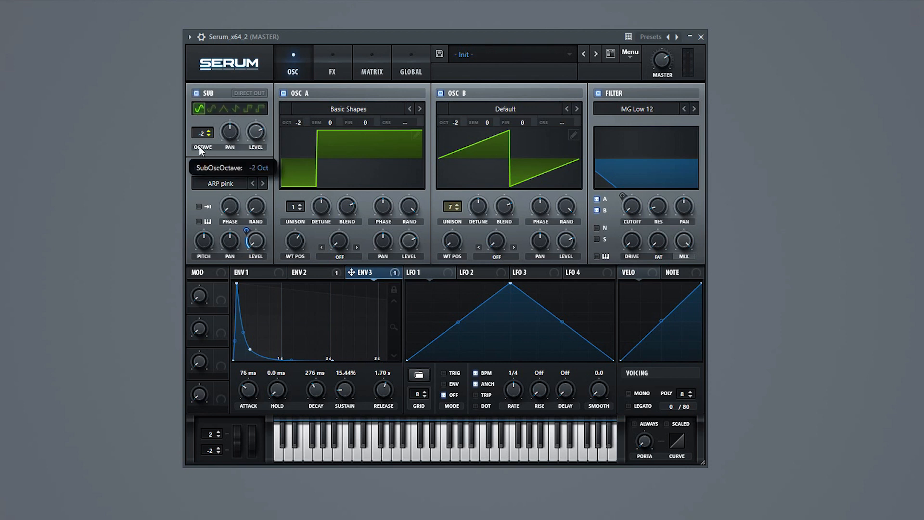
pyautogui.moveTo(254, 131); pyautogui.dragTo(250, 153)
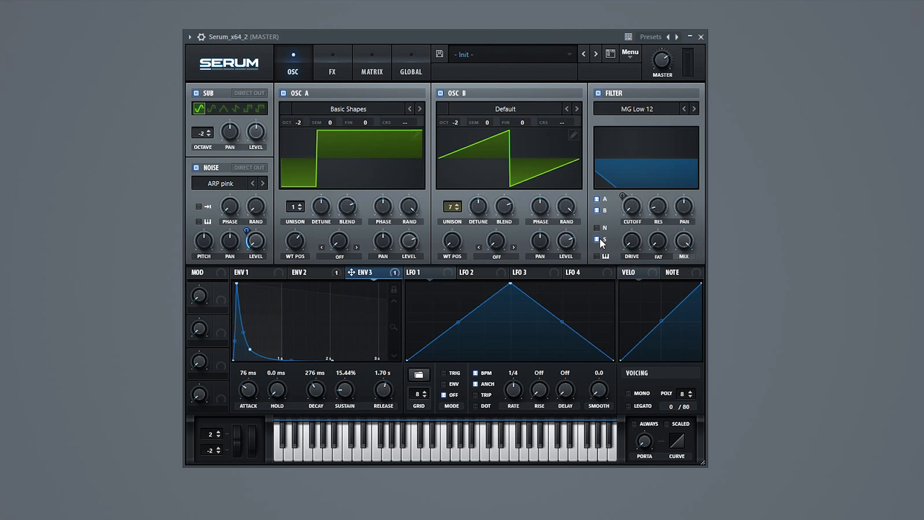
# Step: Enable the EQ as the first effect and make its low band a high-pass at about 186 Hz with 43% Q
pyautogui.click(332, 72)
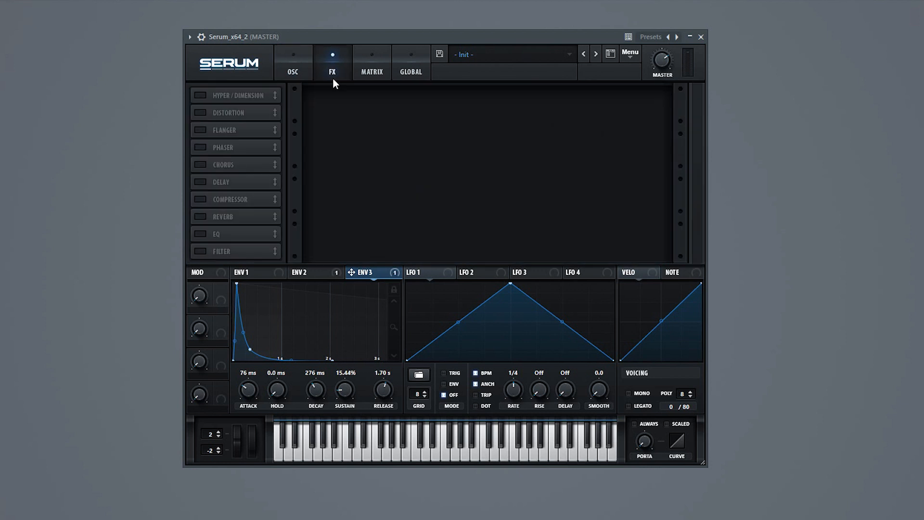
pyautogui.click(200, 236)
pyautogui.moveTo(216, 232); pyautogui.dragTo(236, 92)
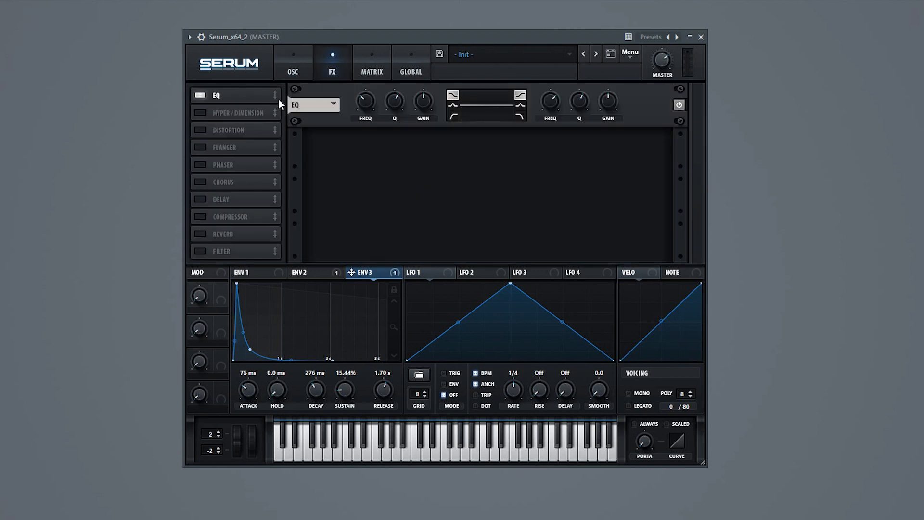
pyautogui.moveTo(368, 105)
pyautogui.mouseDown()
pyautogui.moveTo(357, 114)
pyautogui.moveTo(362, 109)
pyautogui.mouseUp()
pyautogui.click(456, 116)
pyautogui.moveTo(423, 95); pyautogui.dragTo(386, 112)
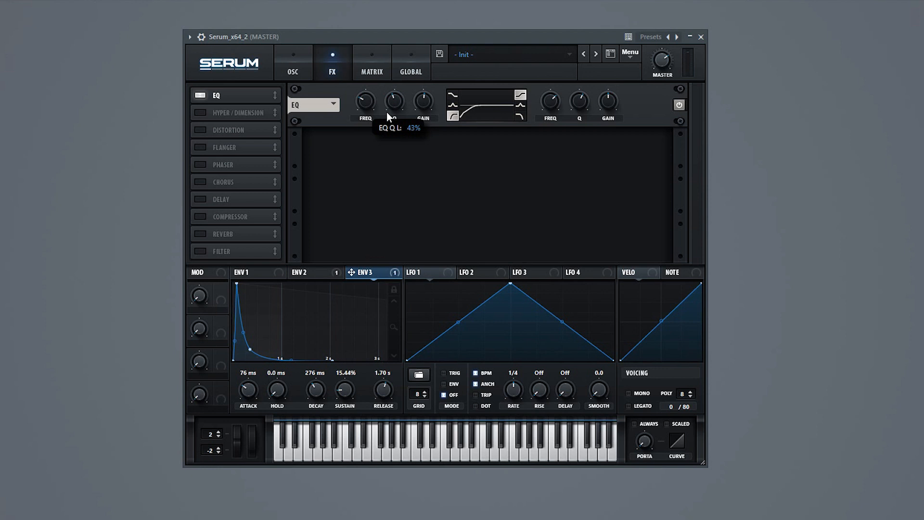
pyautogui.moveTo(362, 99)
pyautogui.mouseDown()
pyautogui.moveTo(362, 87)
pyautogui.moveTo(362, 96)
pyautogui.mouseUp()
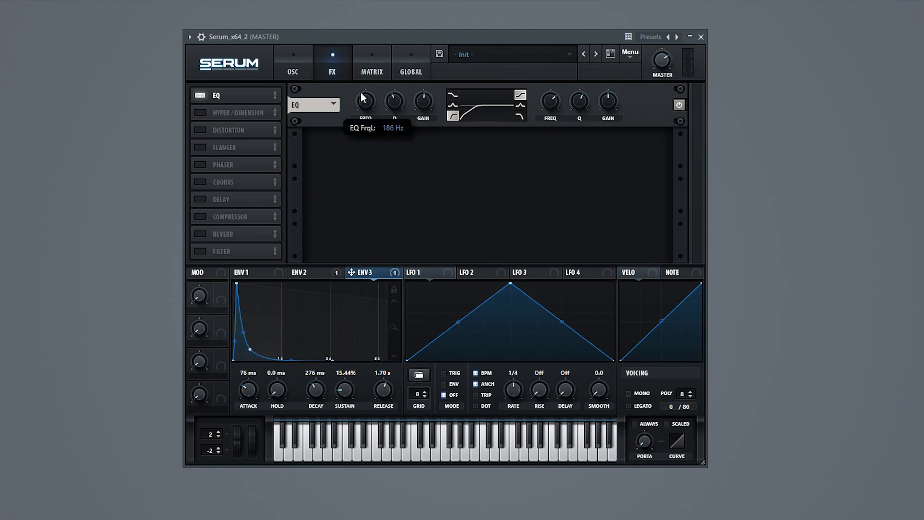
# Step: Switch the EQ's high band to a peak shape and lower its frequency to about 266 Hz
pyautogui.moveTo(551, 96); pyautogui.dragTo(545, 127)
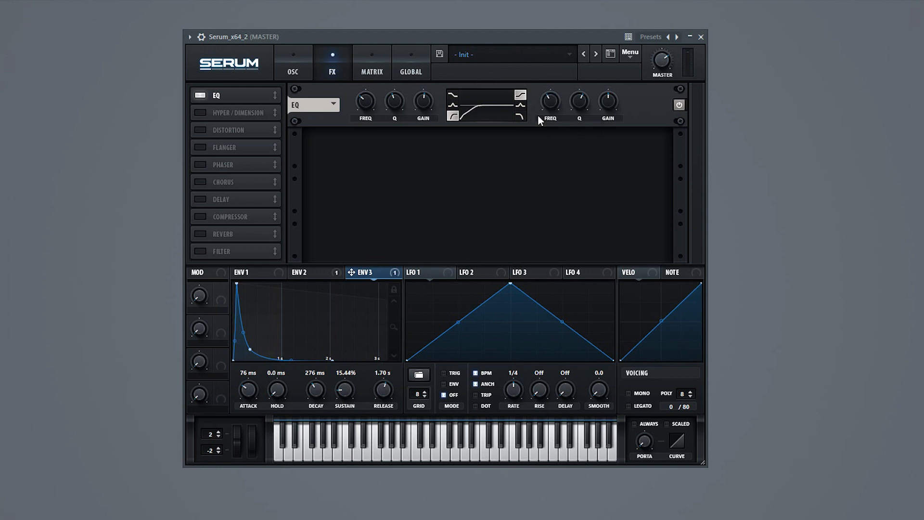
pyautogui.click(520, 105)
pyautogui.moveTo(550, 99); pyautogui.dragTo(547, 98)
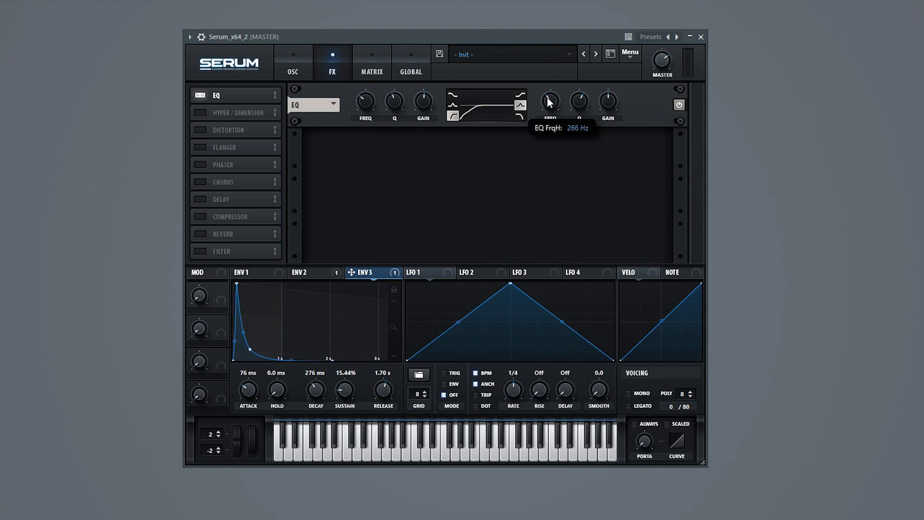
# Step: Shape LFO 1 as a rising ramp in ENV mode at a 2 bar rate and assign it to the EQ's high-band frequency
pyautogui.click(429, 272)
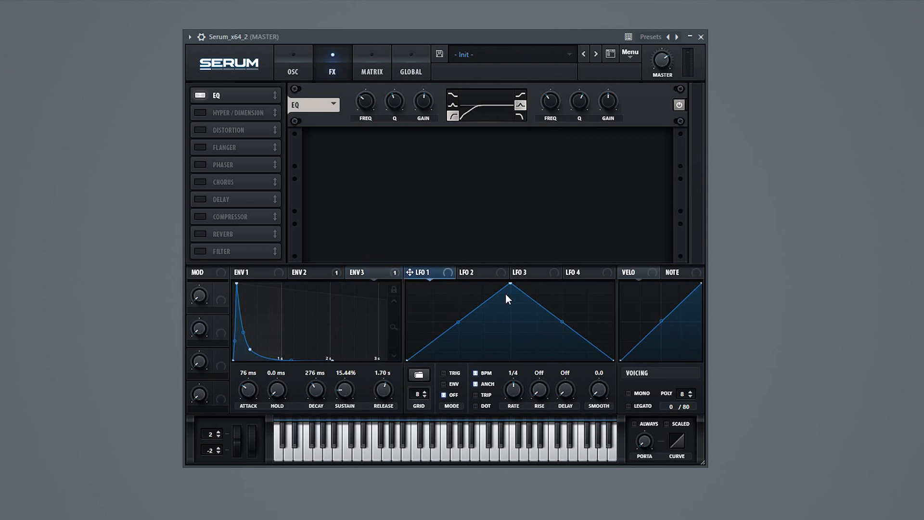
pyautogui.moveTo(511, 283); pyautogui.dragTo(633, 264)
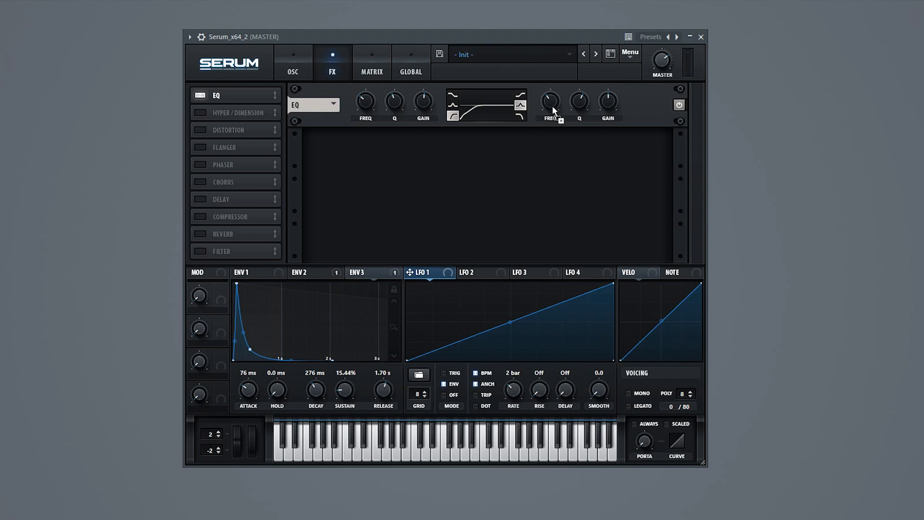
pyautogui.moveTo(552, 104); pyautogui.dragTo(541, 81)
# Step: Enable the filter effect directly after the EQ and set its type to Cmb H6-
pyautogui.click(199, 252)
pyautogui.moveTo(198, 252); pyautogui.dragTo(235, 114)
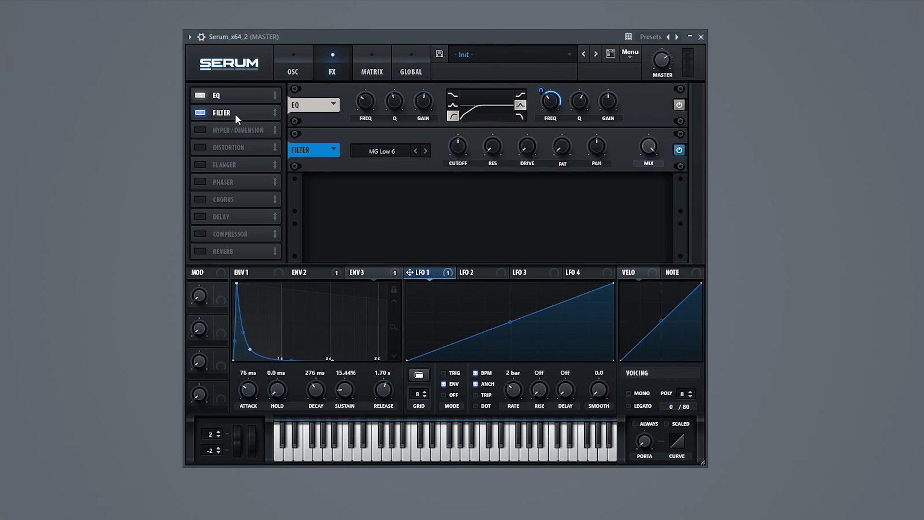
pyautogui.click(390, 151)
pyautogui.moveTo(392, 192)
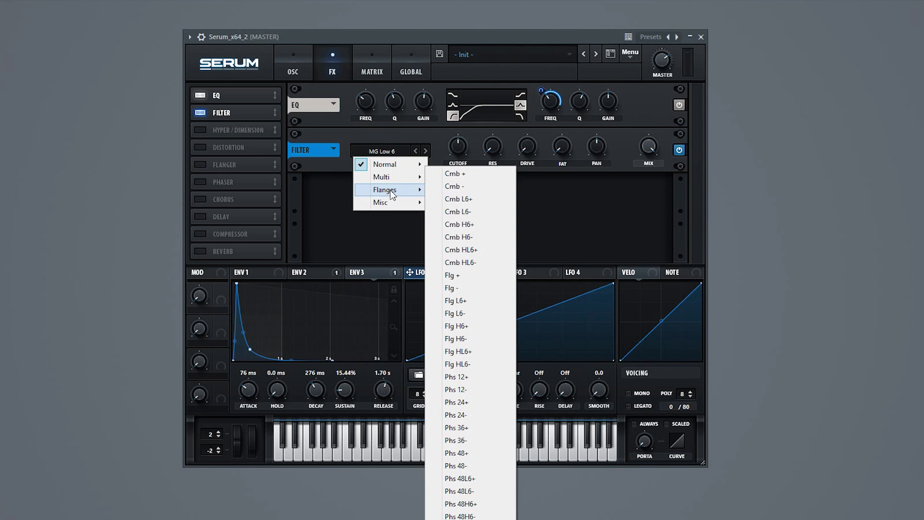
pyautogui.click(475, 237)
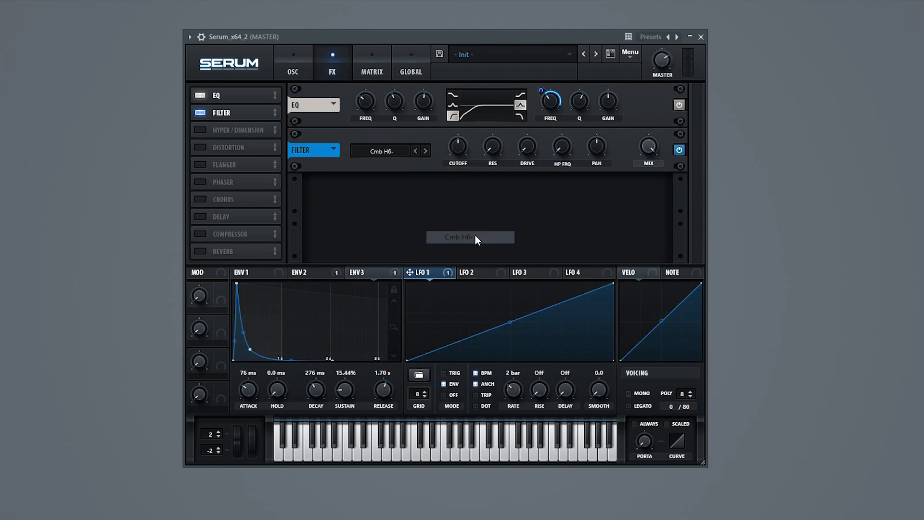
# Step: Raise the filter effect's cutoff and resonance, reduce its mix to about 38% and modulate the mix with LFO 1
pyautogui.moveTo(463, 150); pyautogui.dragTo(533, 93)
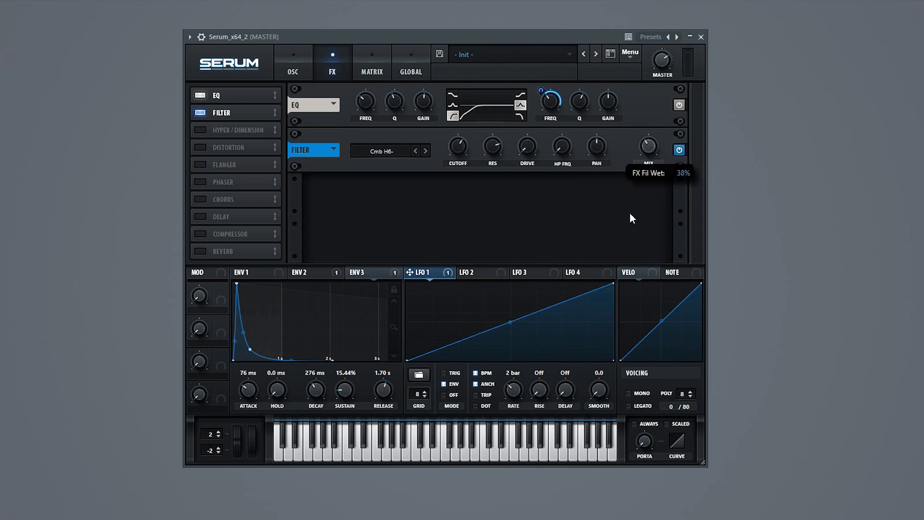
pyautogui.moveTo(630, 209); pyautogui.dragTo(630, 205)
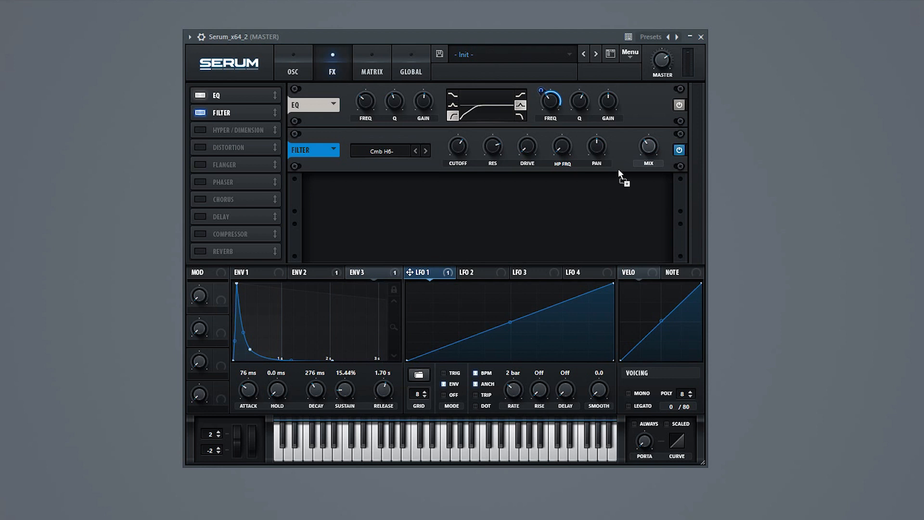
pyautogui.moveTo(642, 146)
pyautogui.mouseDown()
pyautogui.moveTo(635, 166)
pyautogui.moveTo(642, 163)
pyautogui.mouseUp()
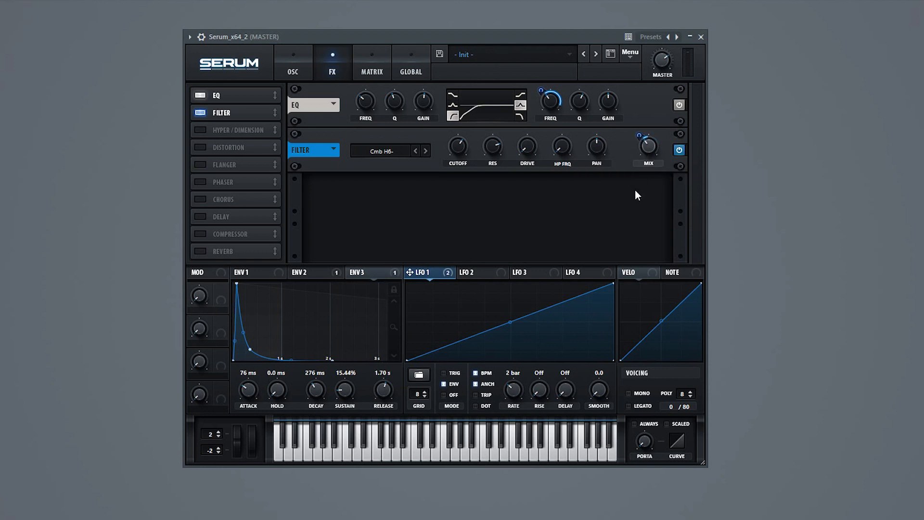